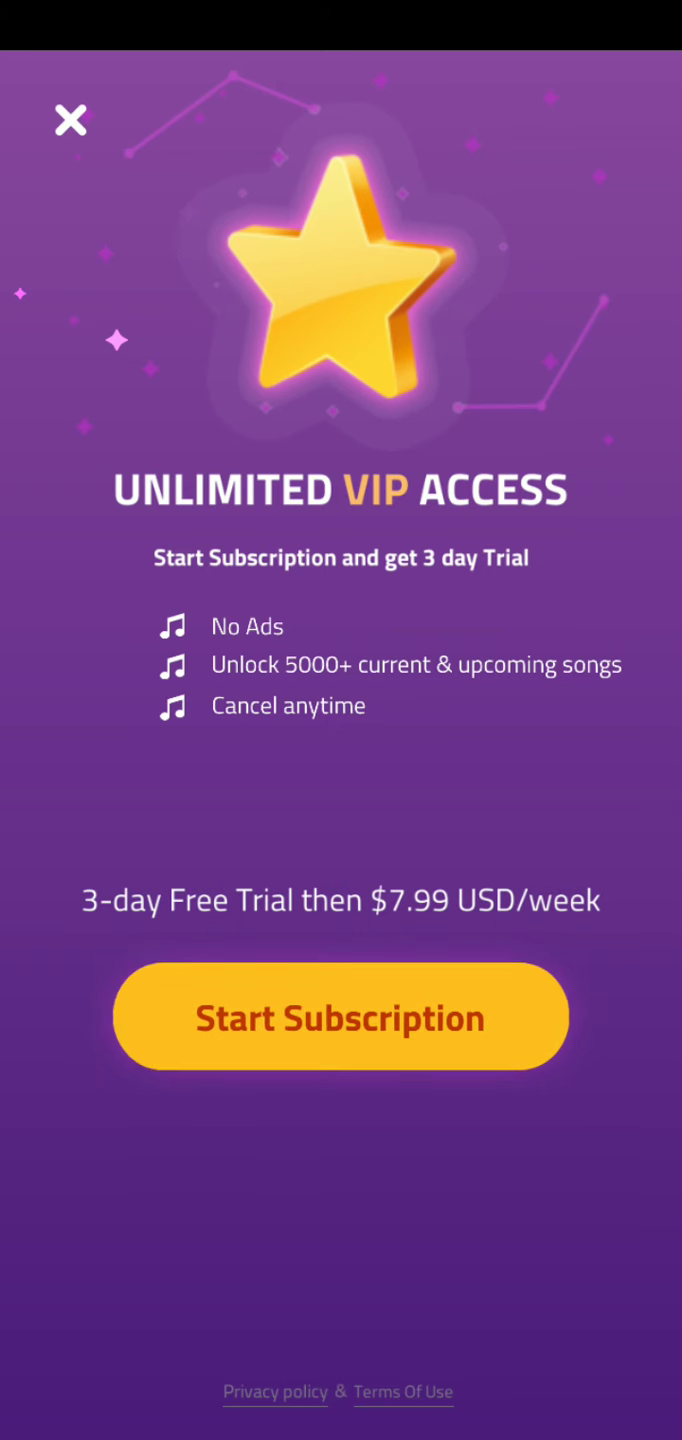
# Step: Close the Unlimited VIP Access offer to reach the home song list
pyautogui.click(70, 119)
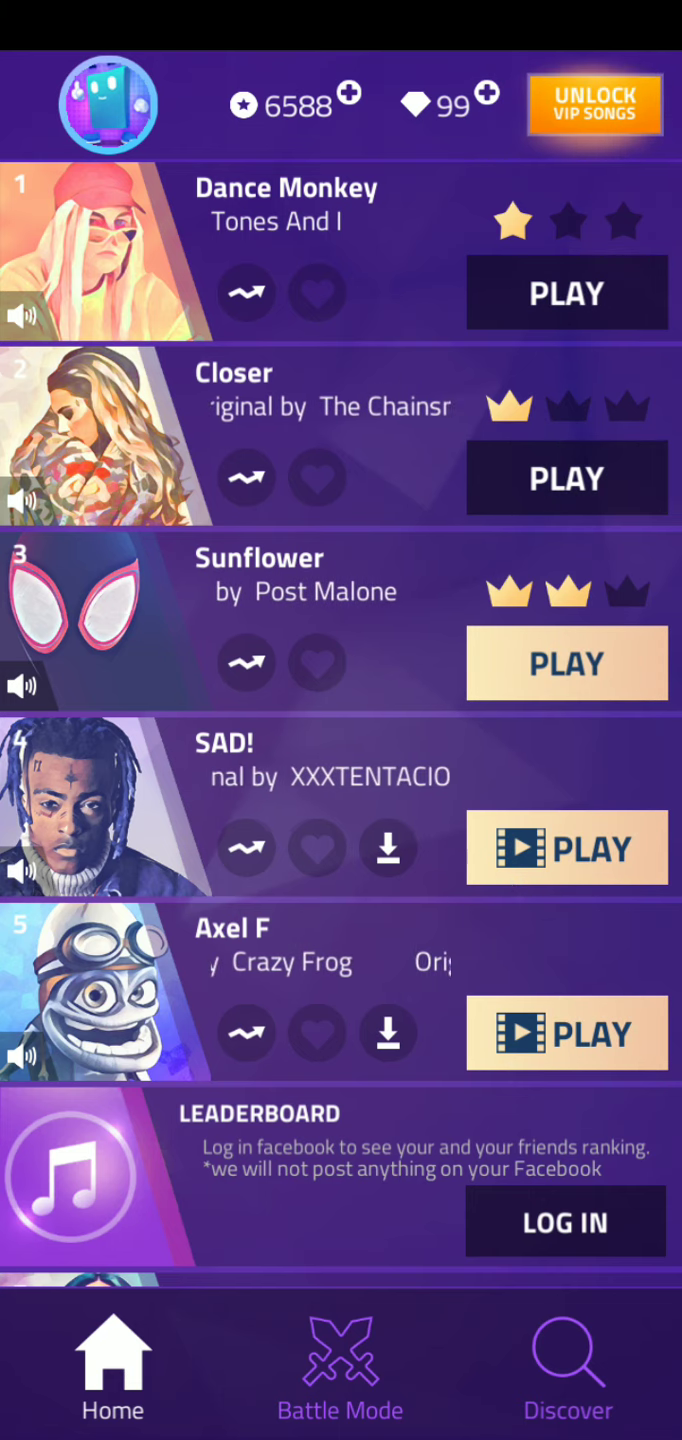
pyautogui.scroll(-5, 341, 725)
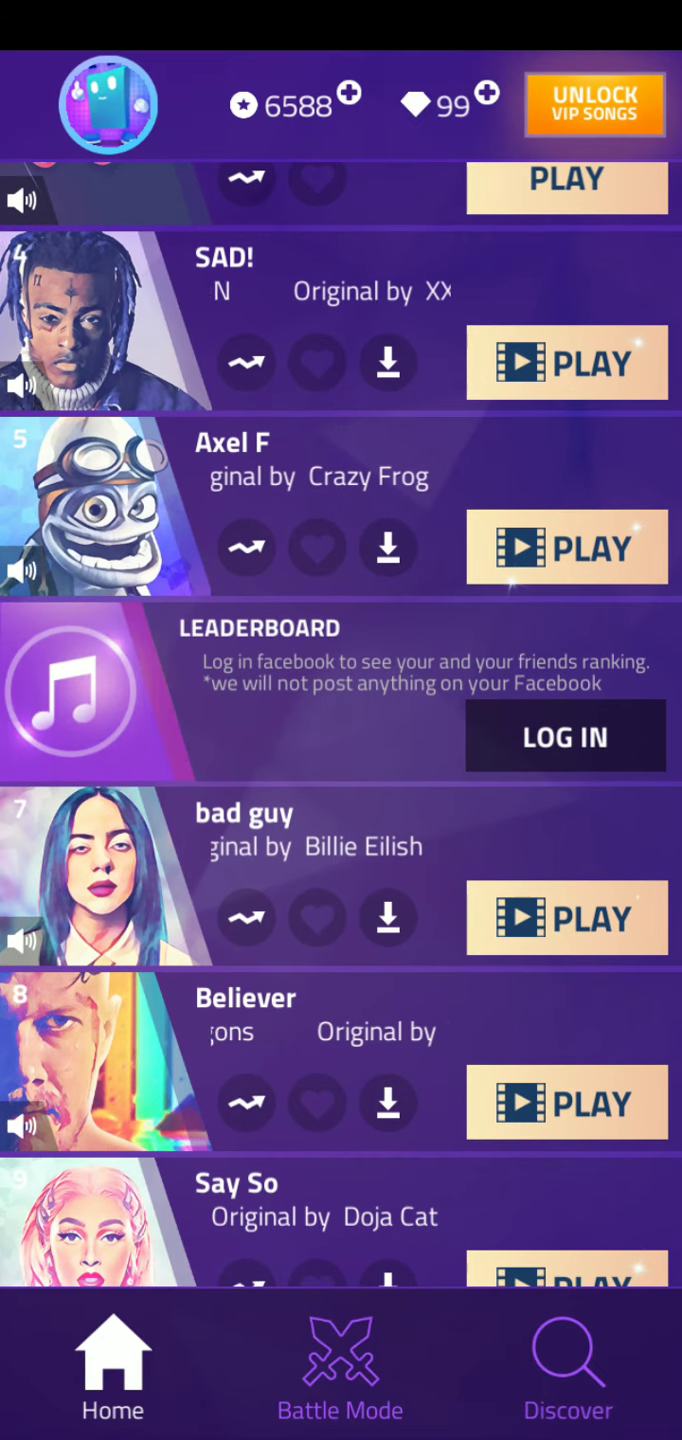
pyautogui.scroll(-5, 341, 725)
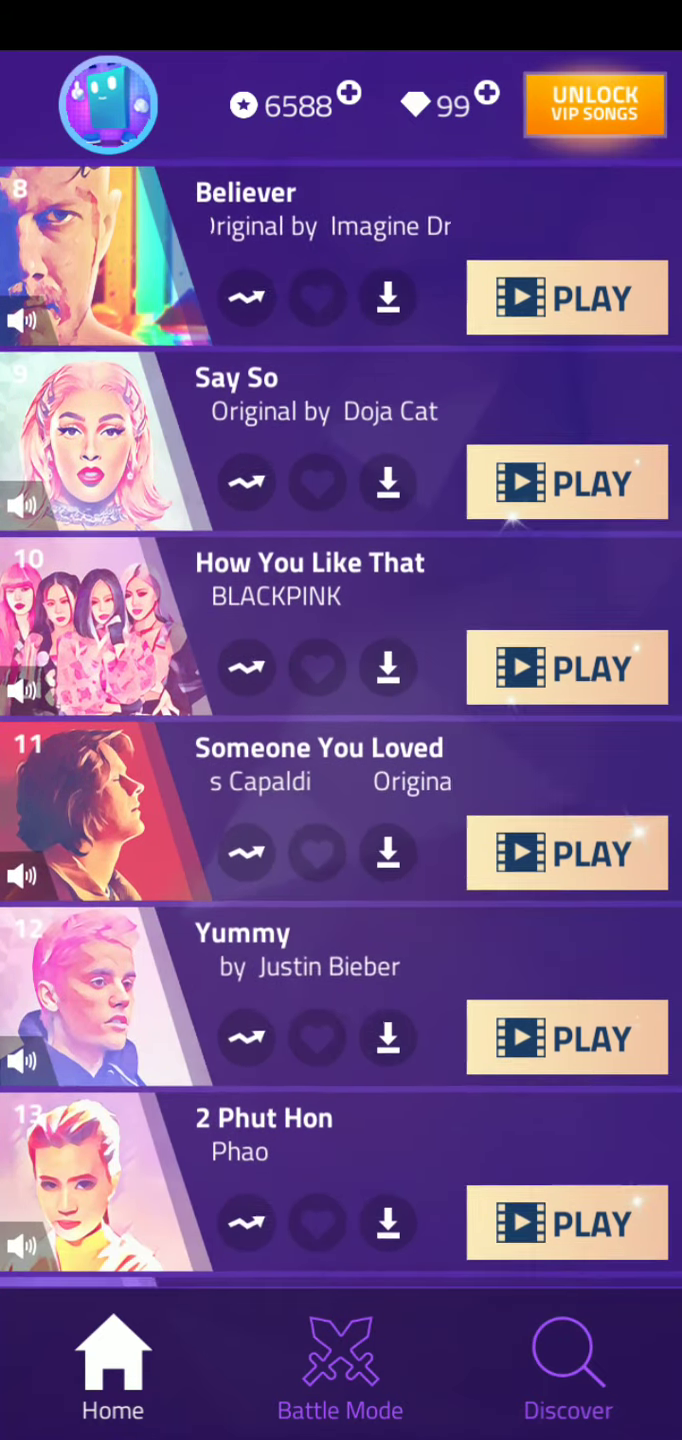
pyautogui.scroll(-3, 341, 724)
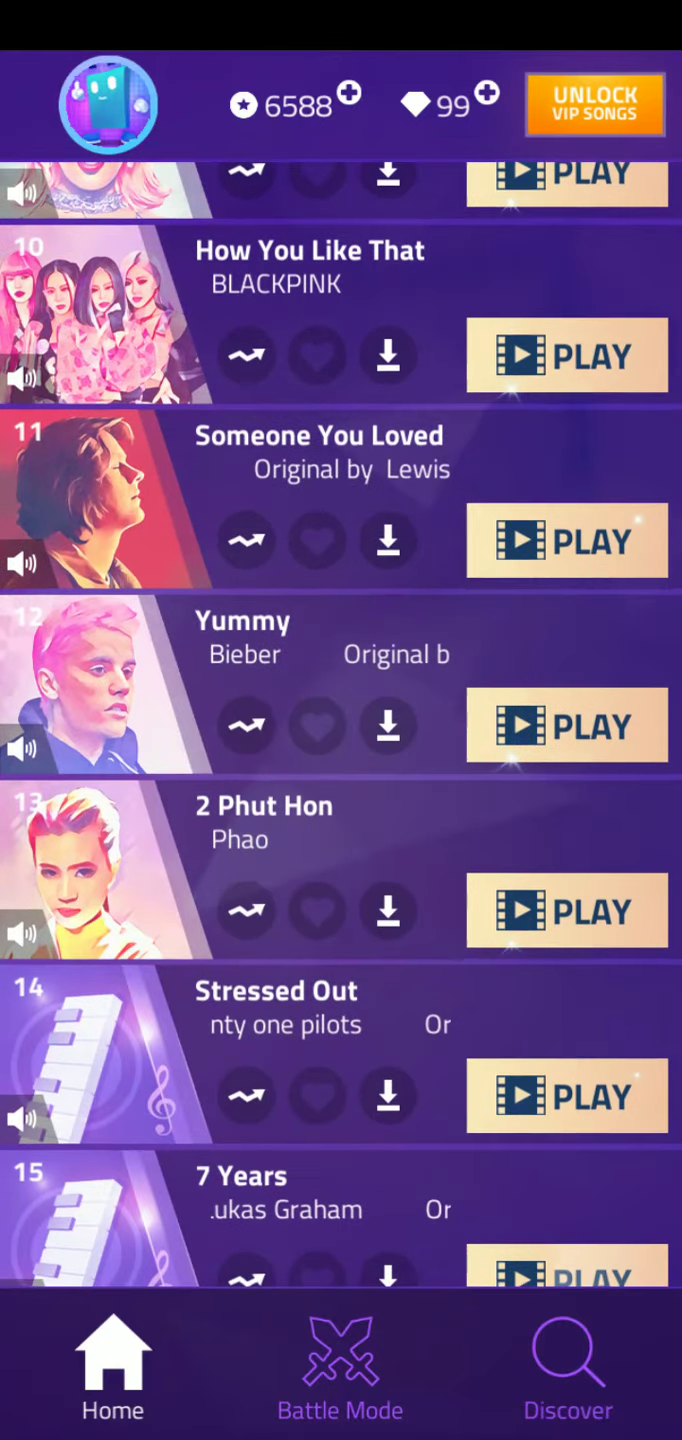
pyautogui.scroll(-5, 341, 725)
pyautogui.scroll(3, 341, 725)
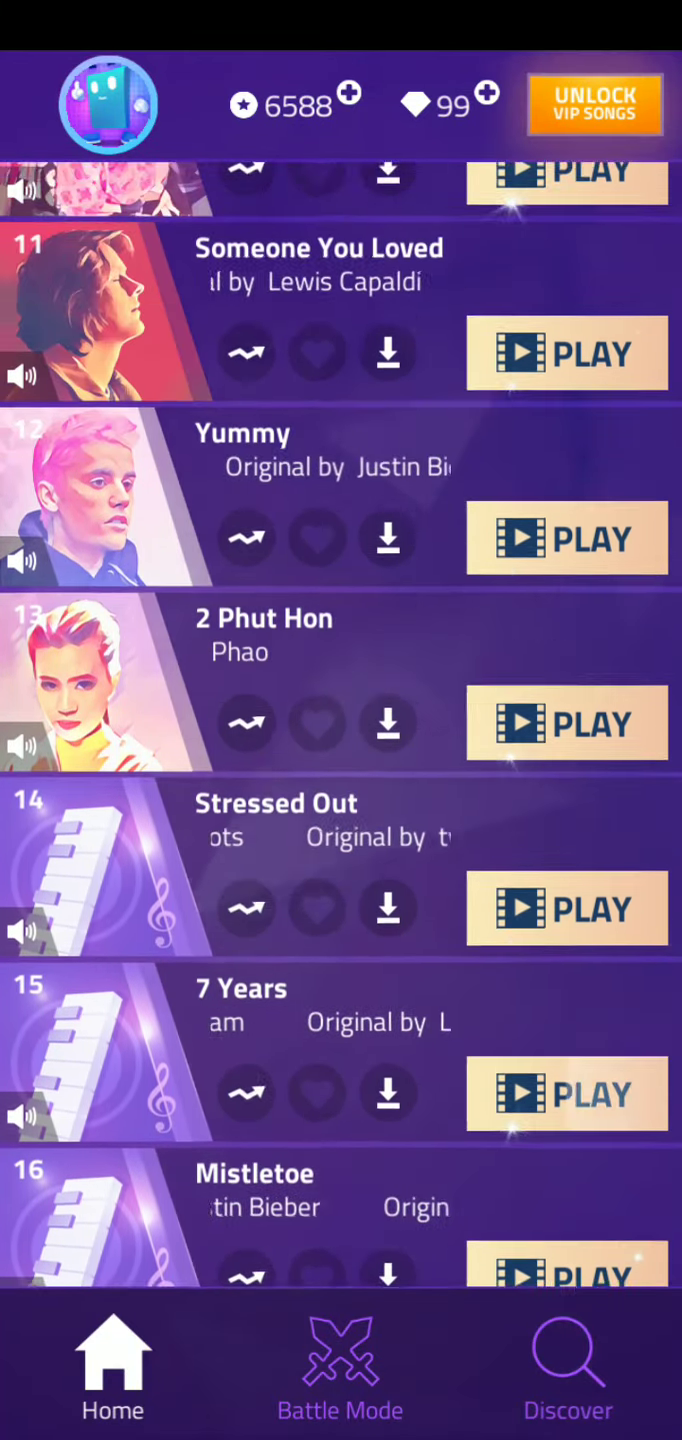
pyautogui.scroll(10, 341, 724)
pyautogui.click(108, 104)
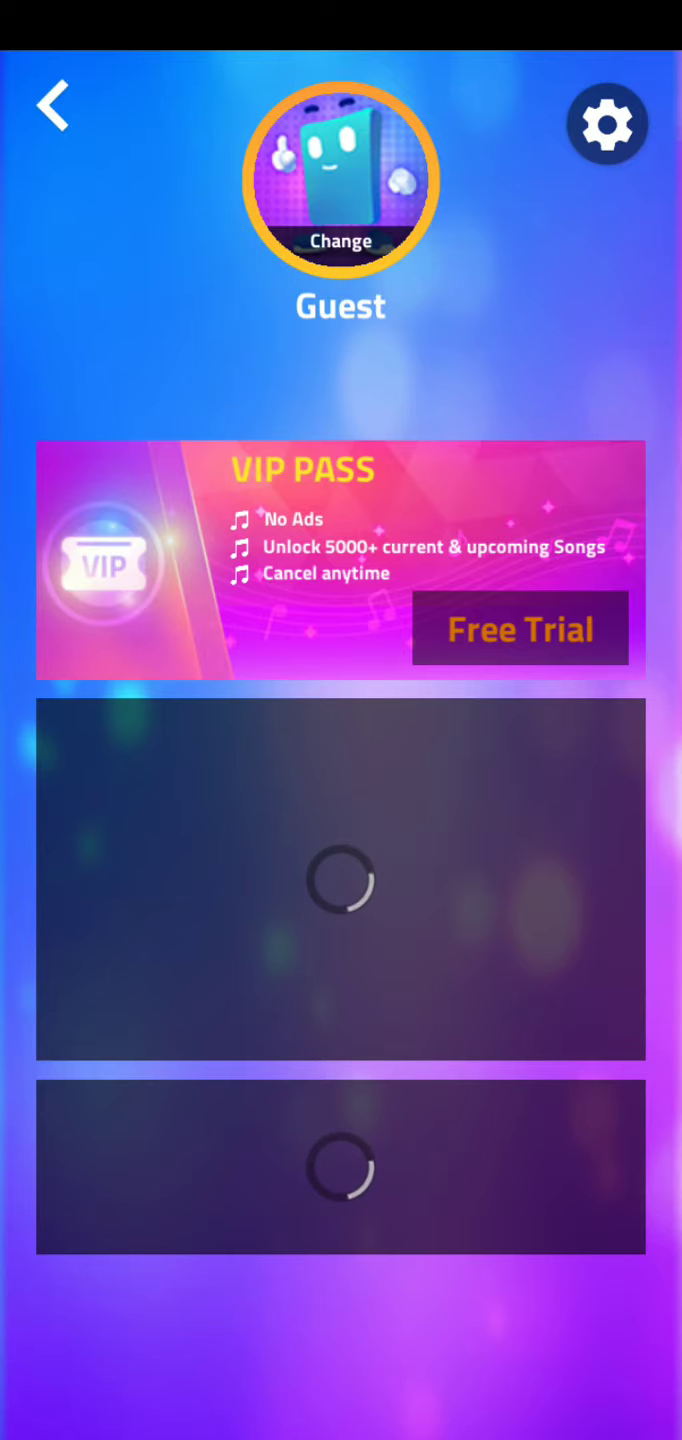
pyautogui.click(341, 186)
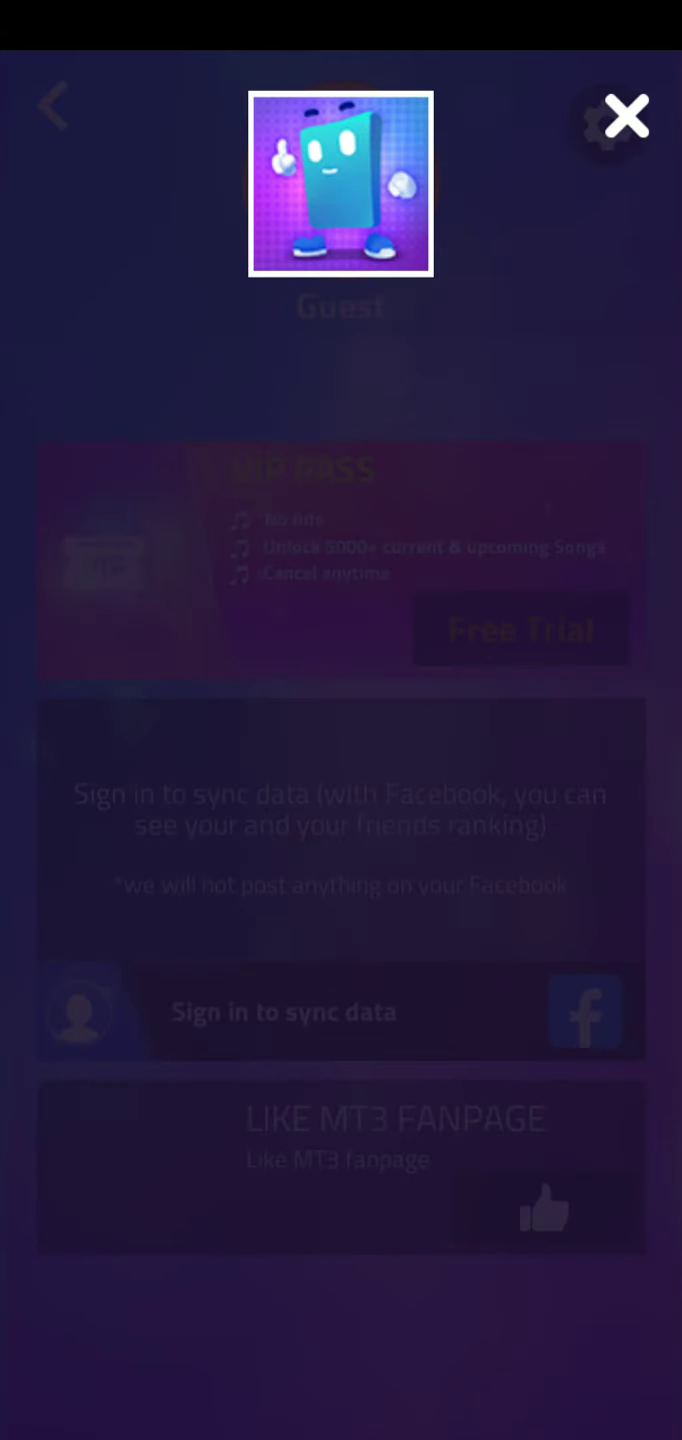
pyautogui.click(626, 116)
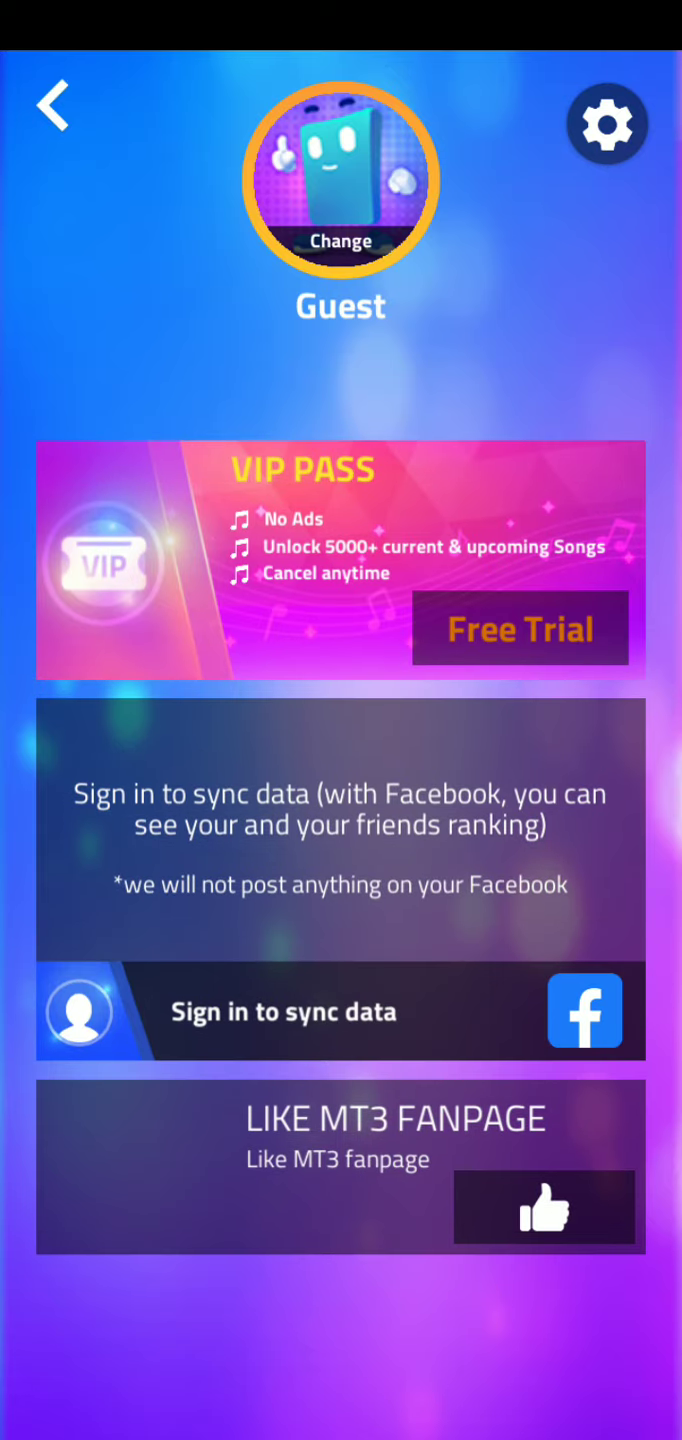
pyautogui.click(284, 1011)
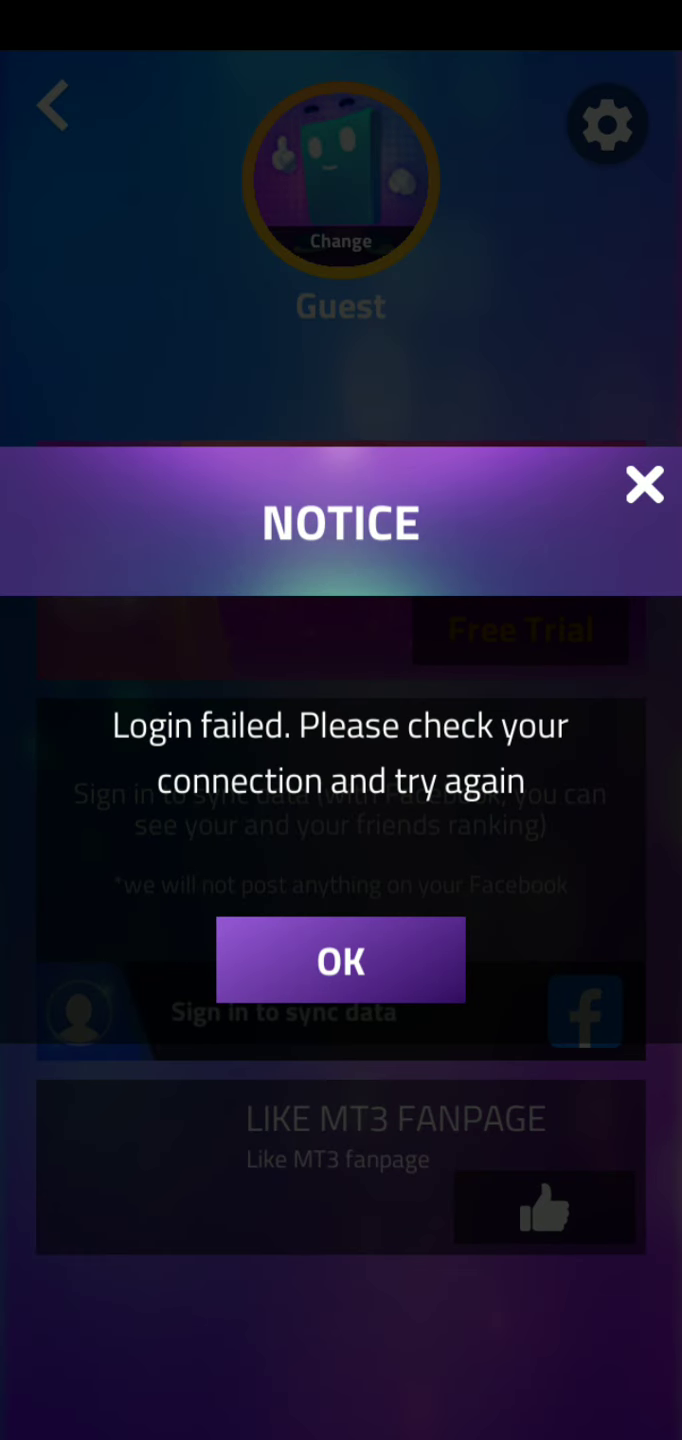
pyautogui.click(340, 960)
pyautogui.click(53, 107)
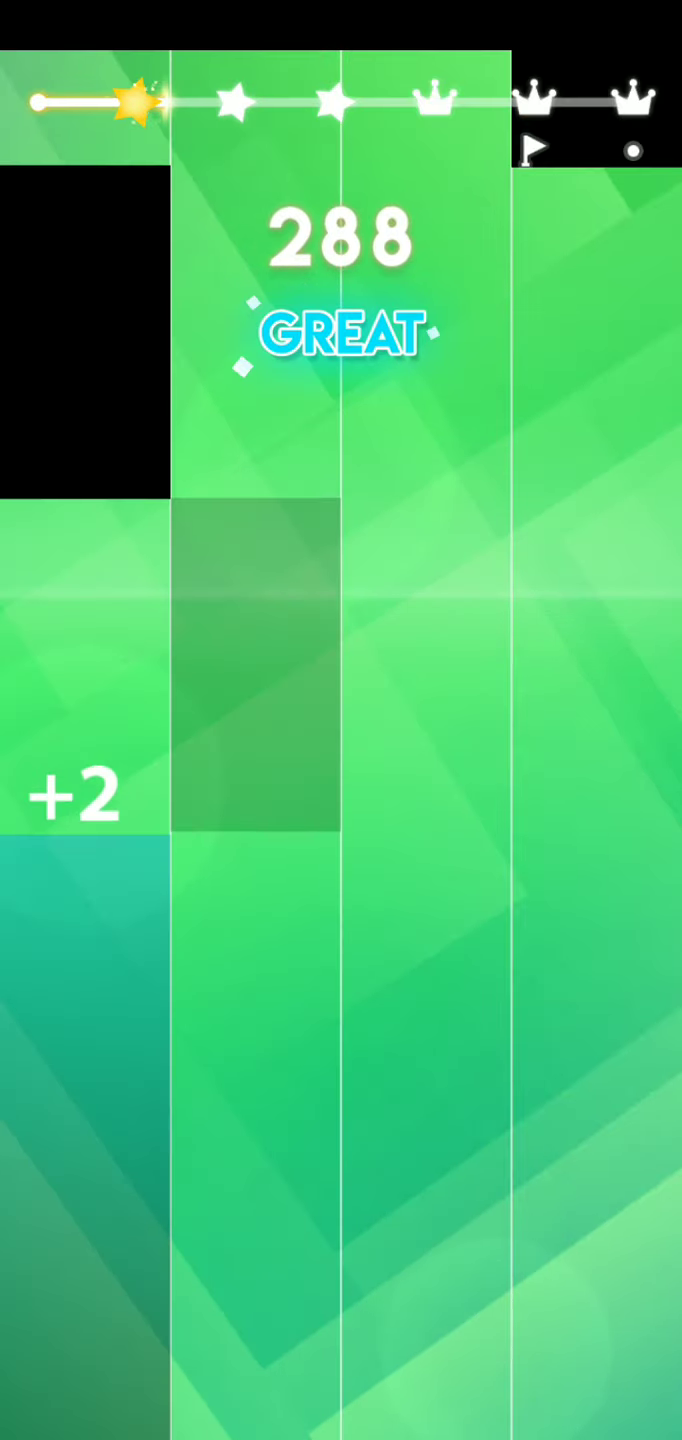
# Step: Finish Closer with 581 points and two stars, then replay the song
pyautogui.click(86, 675)
pyautogui.click(596, 676)
pyautogui.click(86, 675)
pyautogui.click(597, 675)
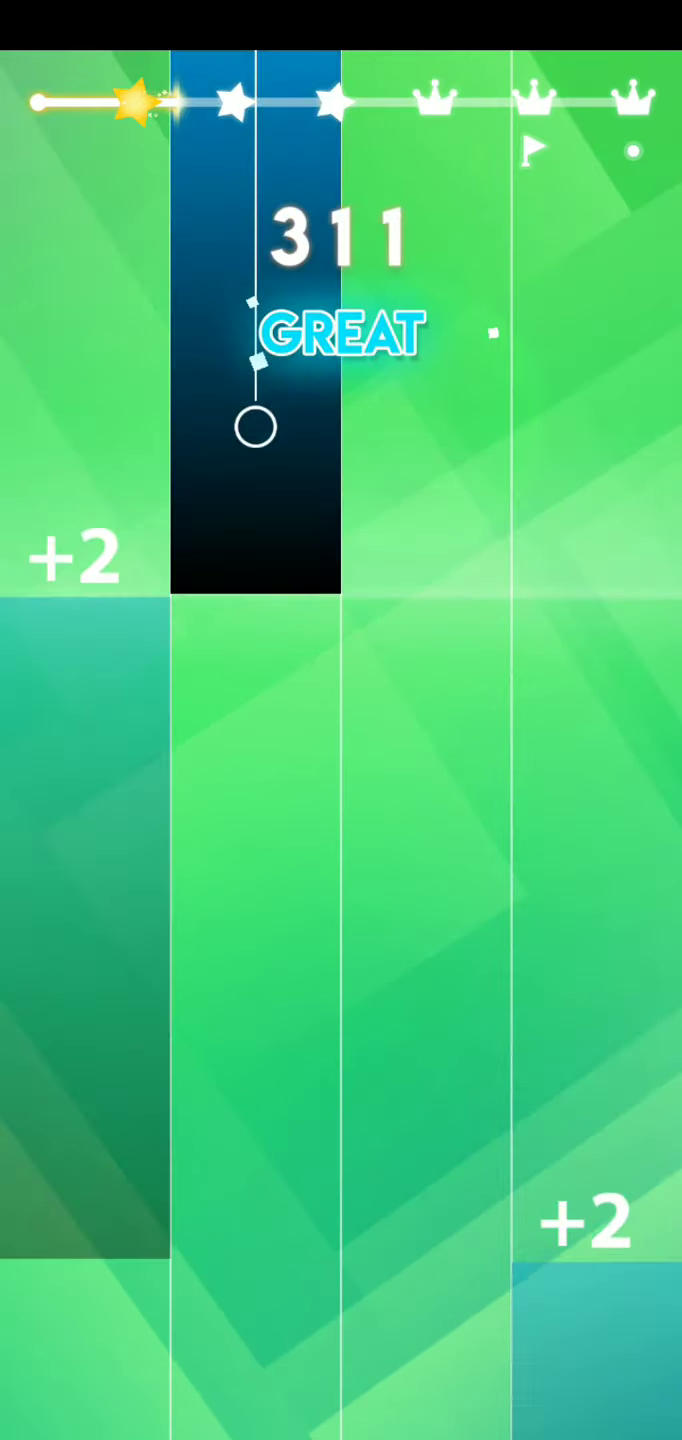
pyautogui.click(255, 675)
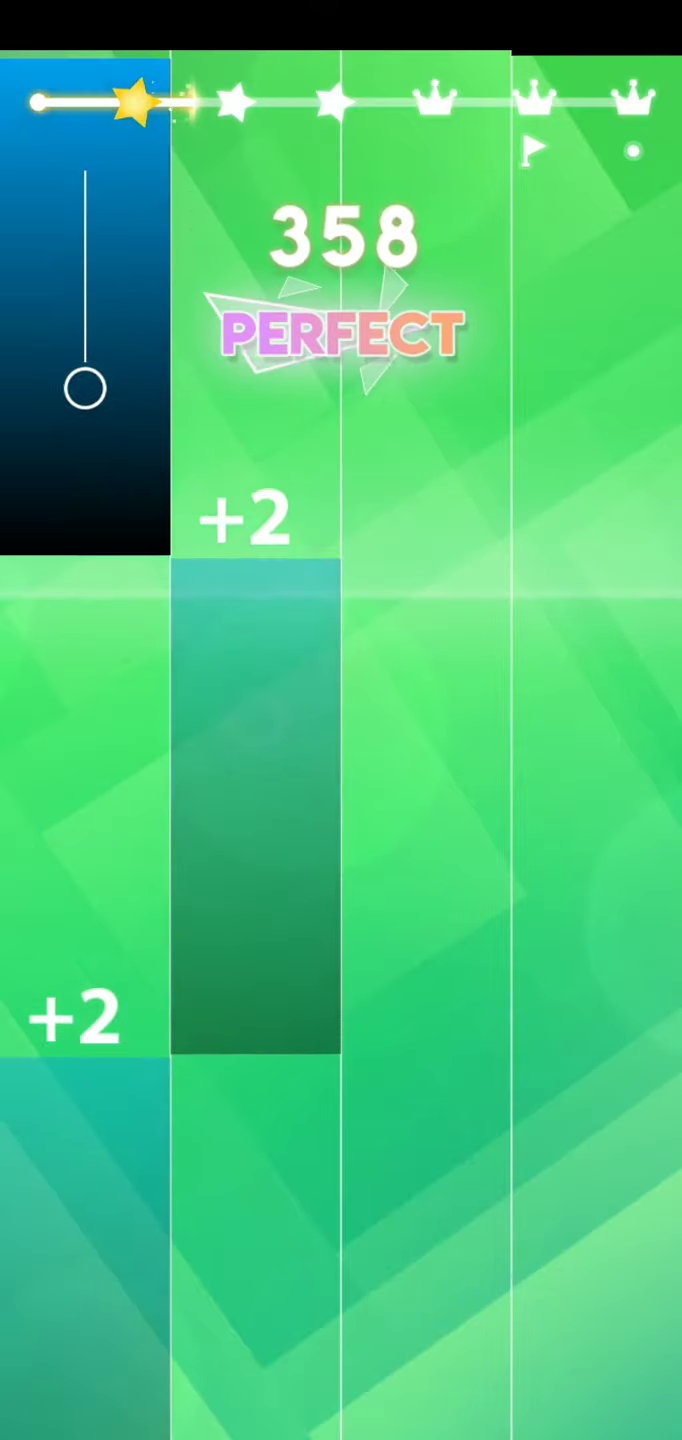
pyautogui.moveTo(86, 675); pyautogui.dragTo(86, 675)
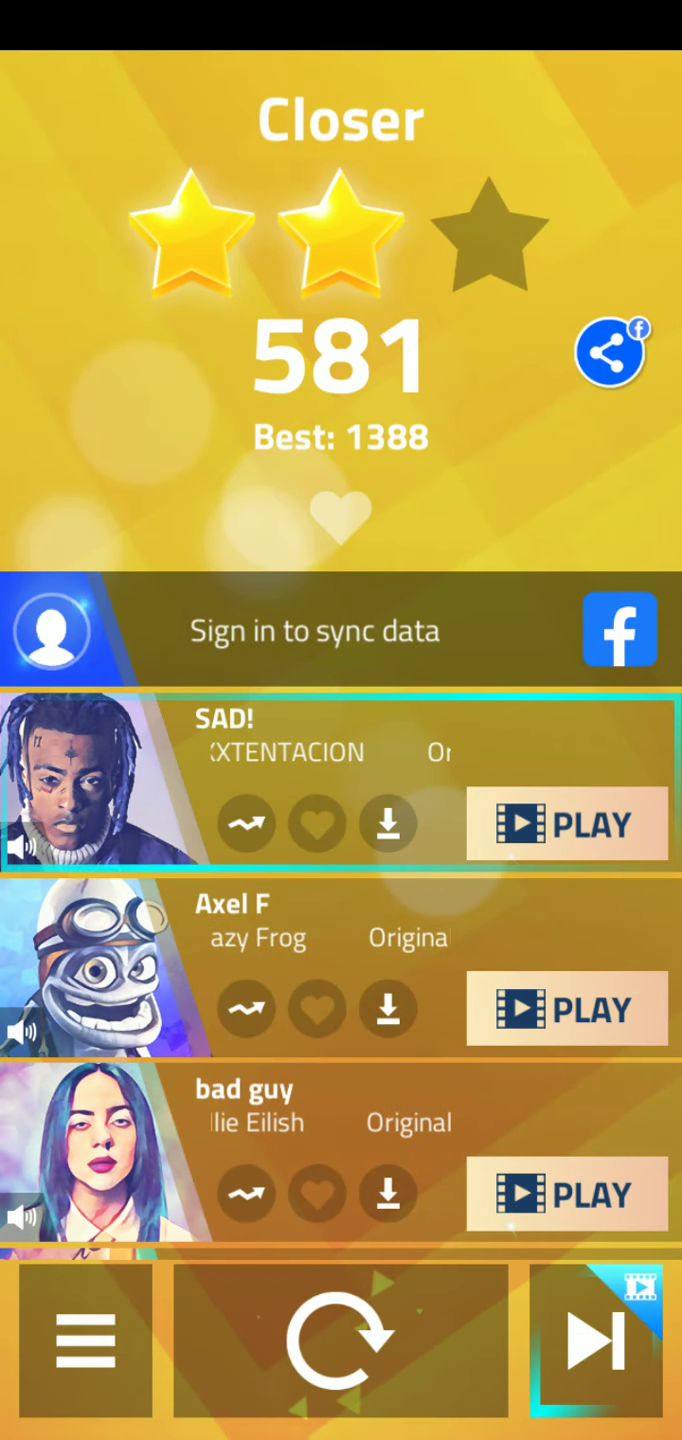
pyautogui.click(340, 1339)
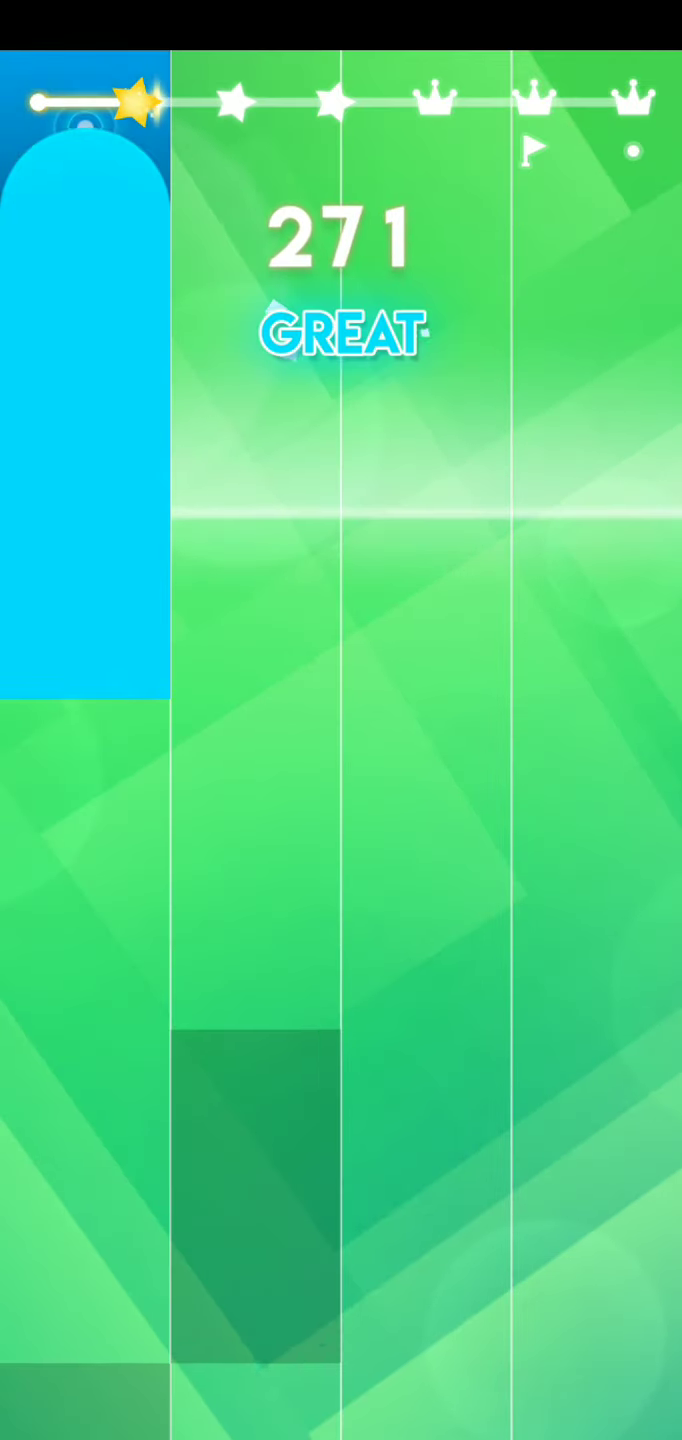
pyautogui.click(597, 675)
pyautogui.click(85, 562)
# Step: Hit the falling black tiles and hold the column-1 long tile in the Closer replay
pyautogui.click(597, 562)
pyautogui.click(428, 562)
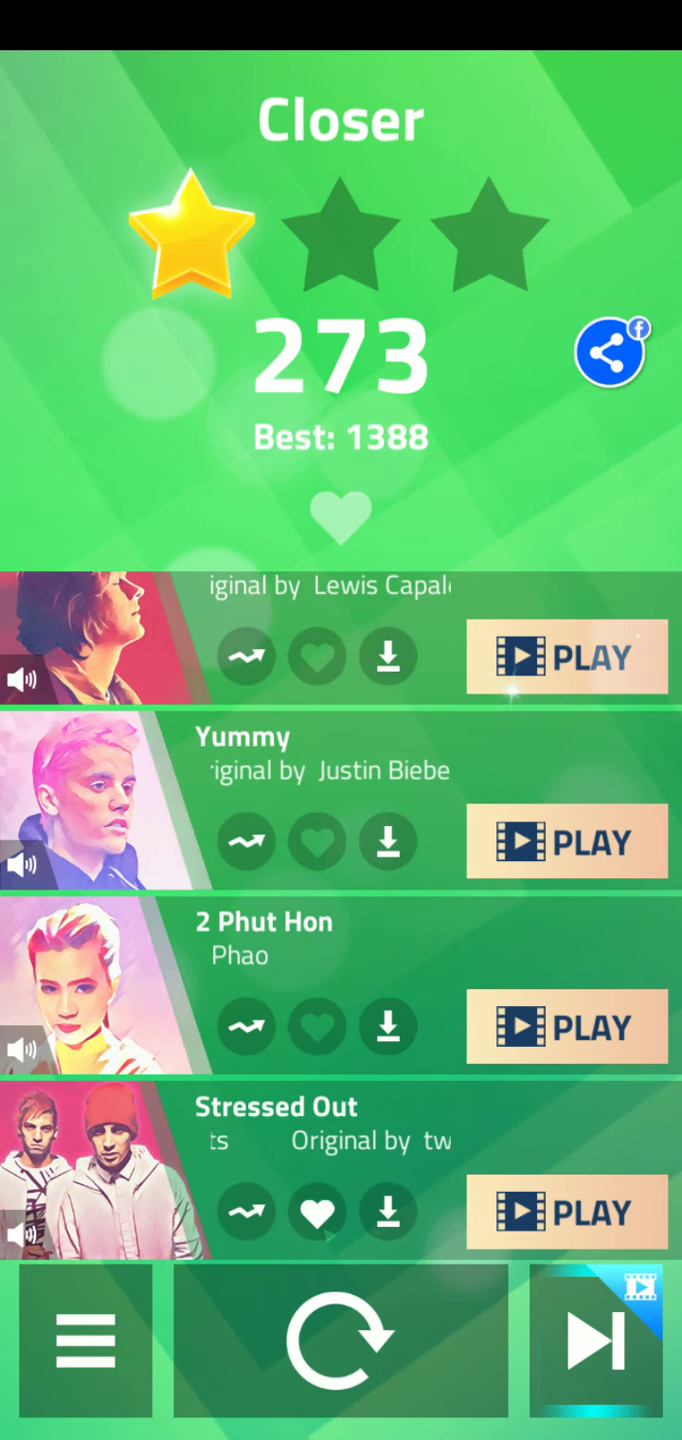
pyautogui.scroll(5, 341, 915)
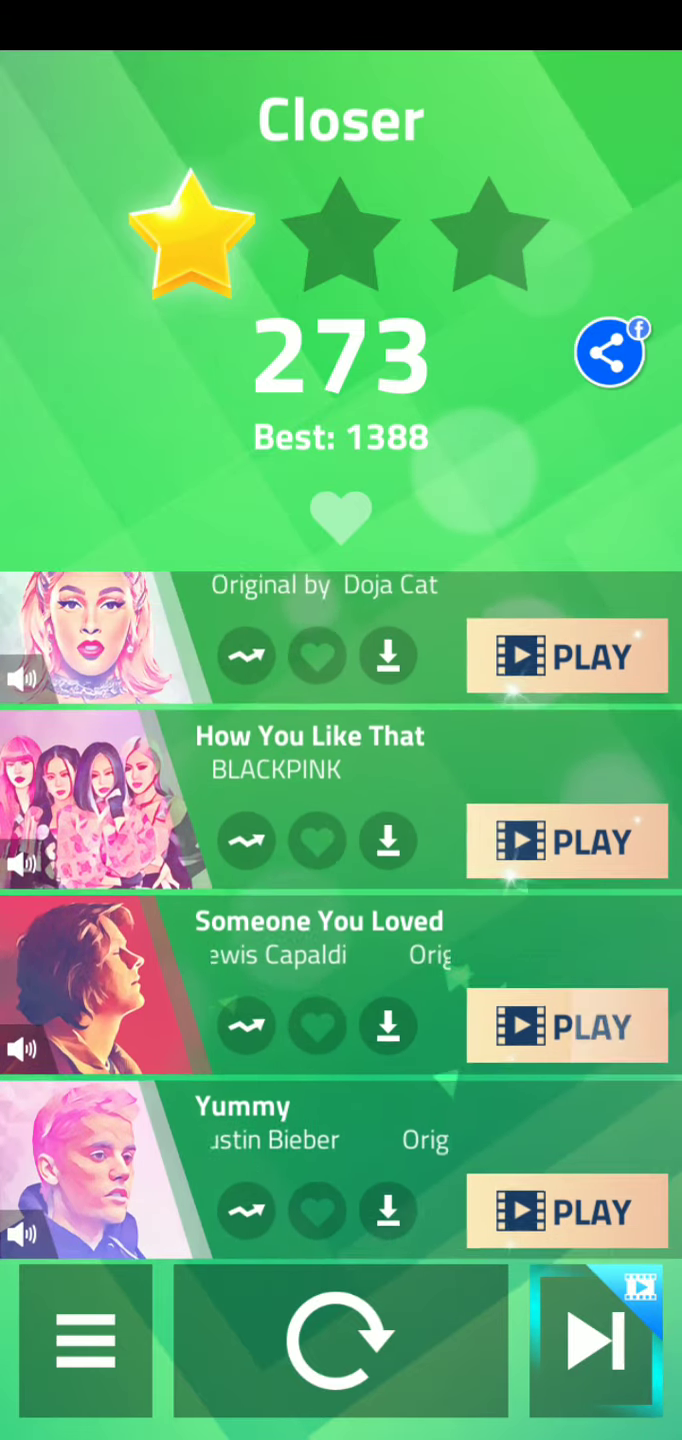
pyautogui.scroll(4, 341, 914)
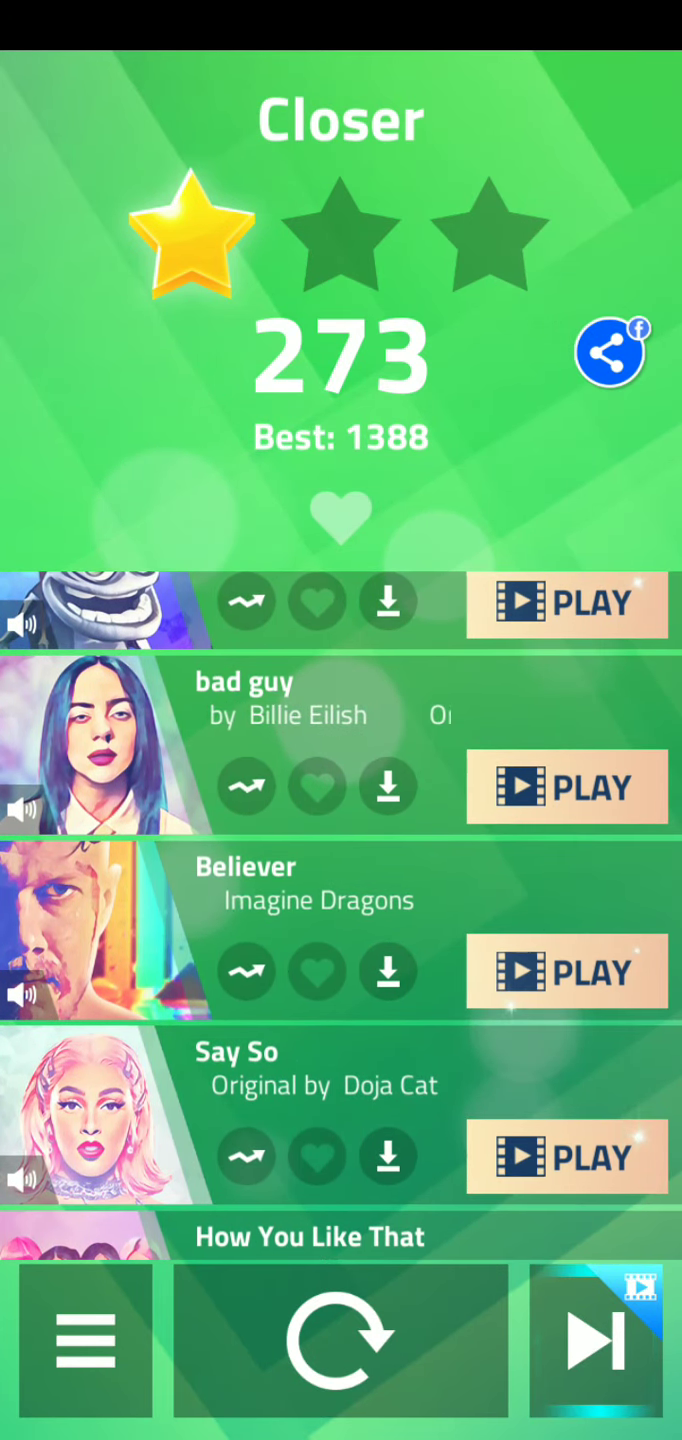
pyautogui.scroll(2, 341, 915)
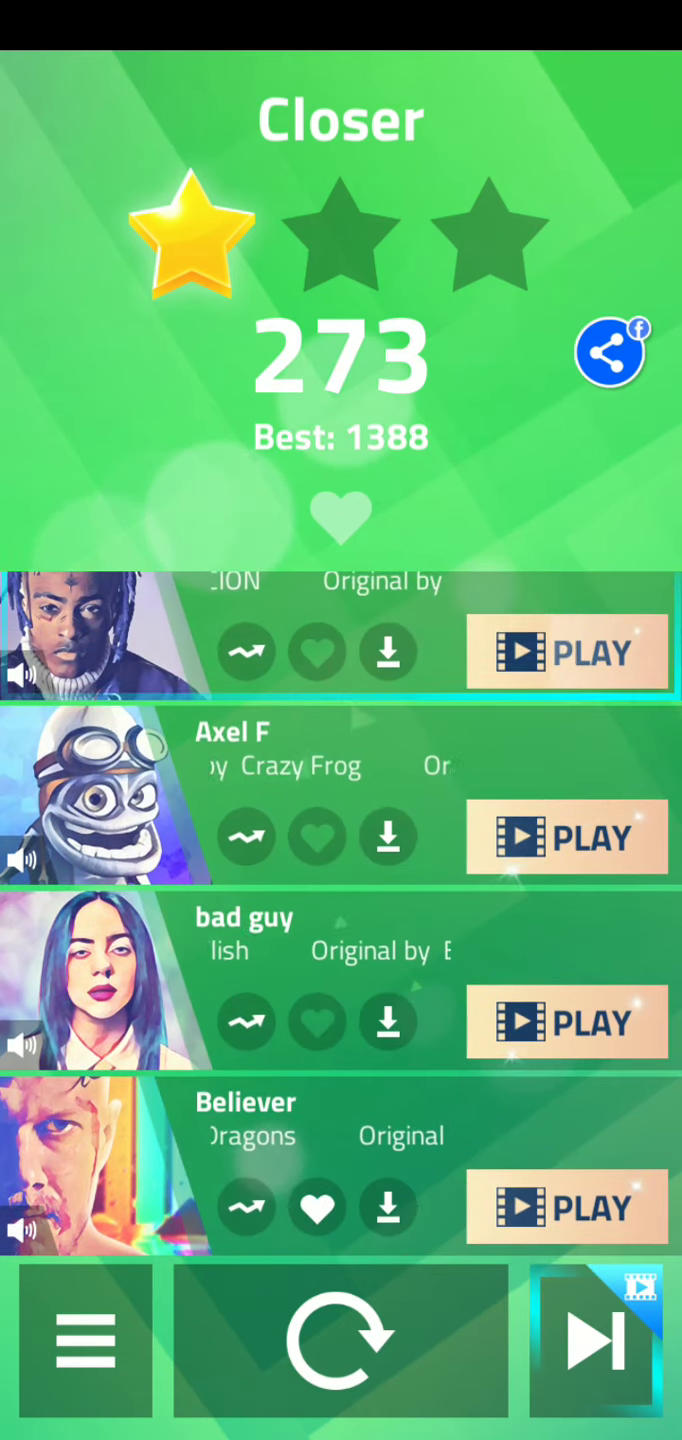
pyautogui.scroll(2, 341, 914)
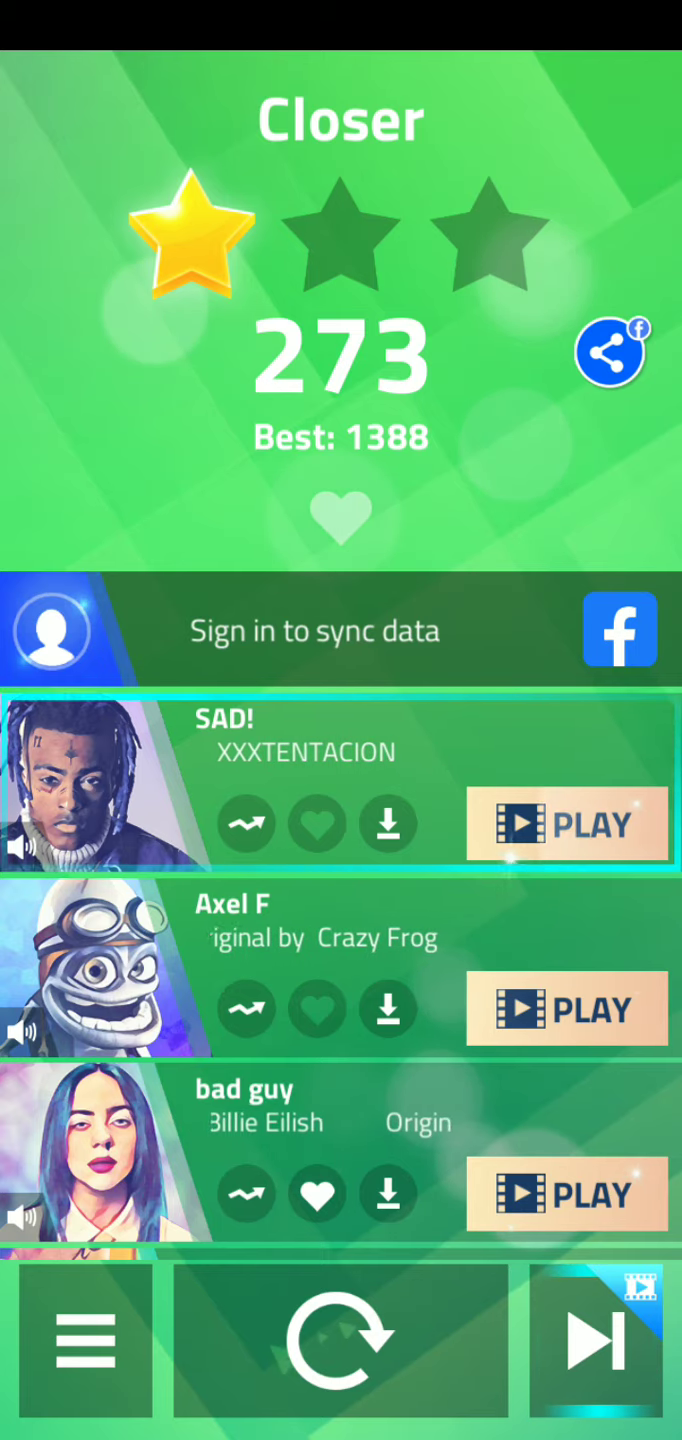
# Step: Use the circular replay button on the Closer results screen to start a new round
pyautogui.click(341, 1339)
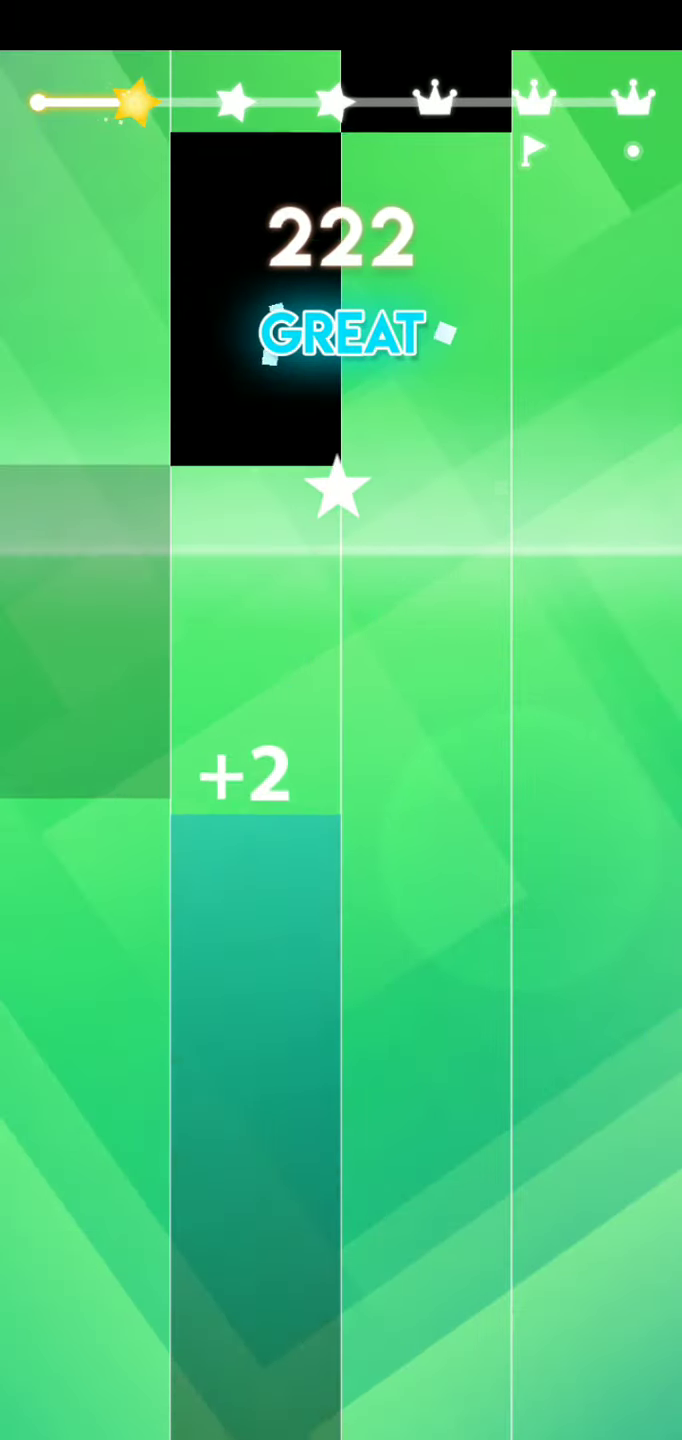
# Step: Hit Closer's opening tiles and hold the long tiles in lanes 2 and 3
pyautogui.click(255, 675)
pyautogui.click(426, 732)
pyautogui.click(596, 675)
# Step: Play Closer up to 1324 points with three stars and a crown, then exit to the home screen
pyautogui.click(425, 844)
pyautogui.click(256, 732)
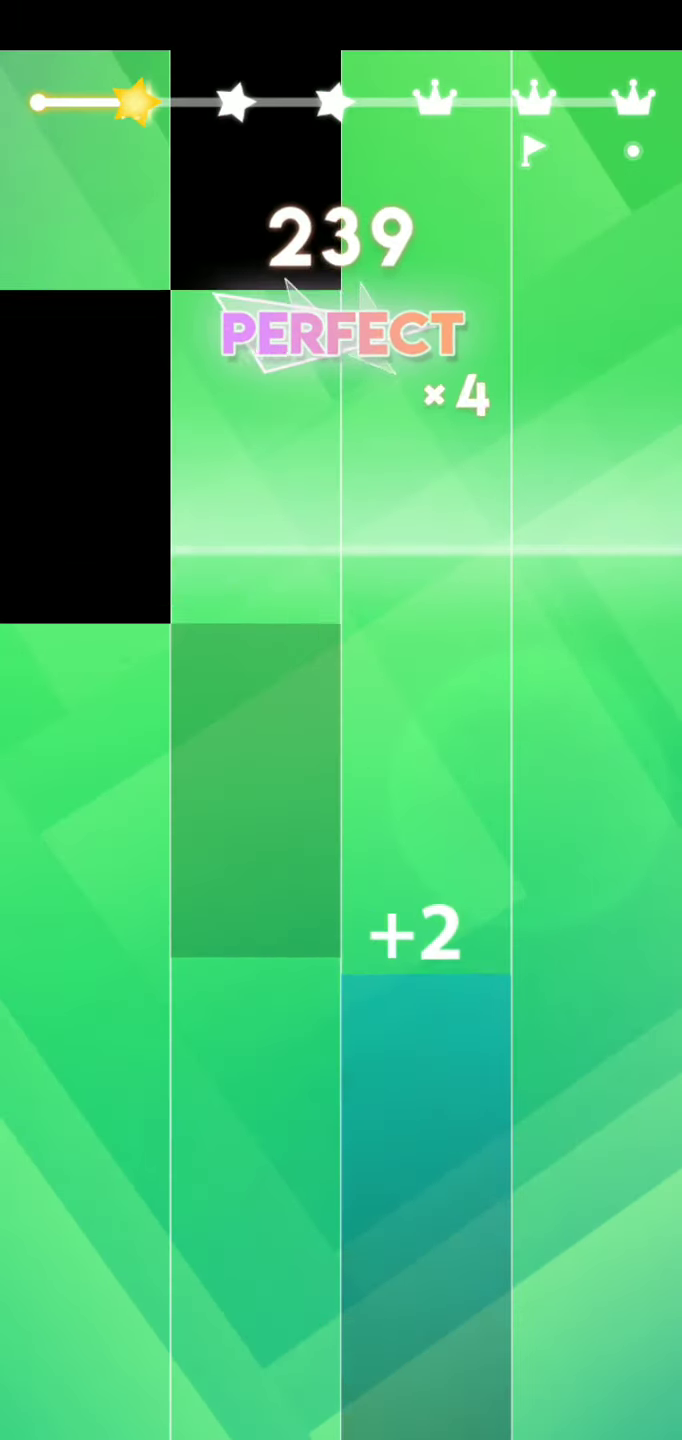
pyautogui.click(84, 507)
pyautogui.click(256, 619)
pyautogui.click(425, 676)
pyautogui.click(596, 675)
pyautogui.click(85, 563)
pyautogui.click(255, 675)
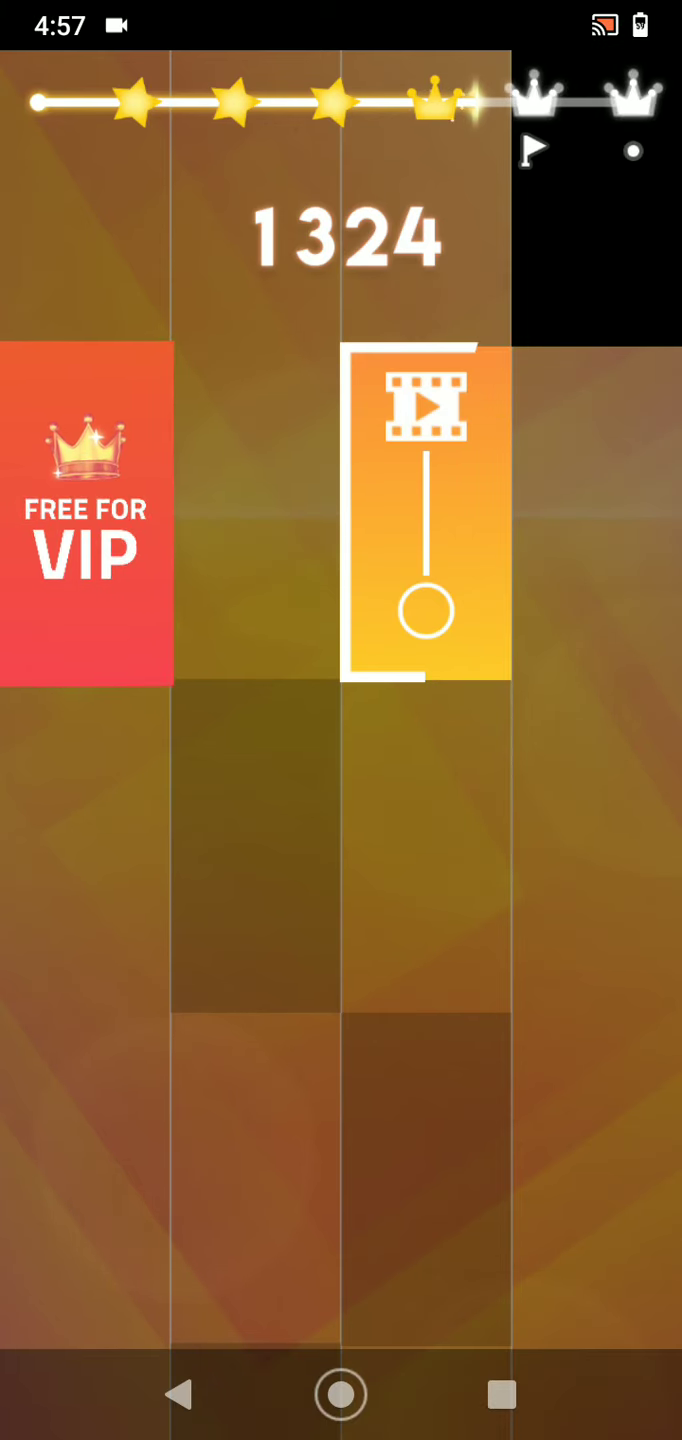
pyautogui.click(341, 1395)
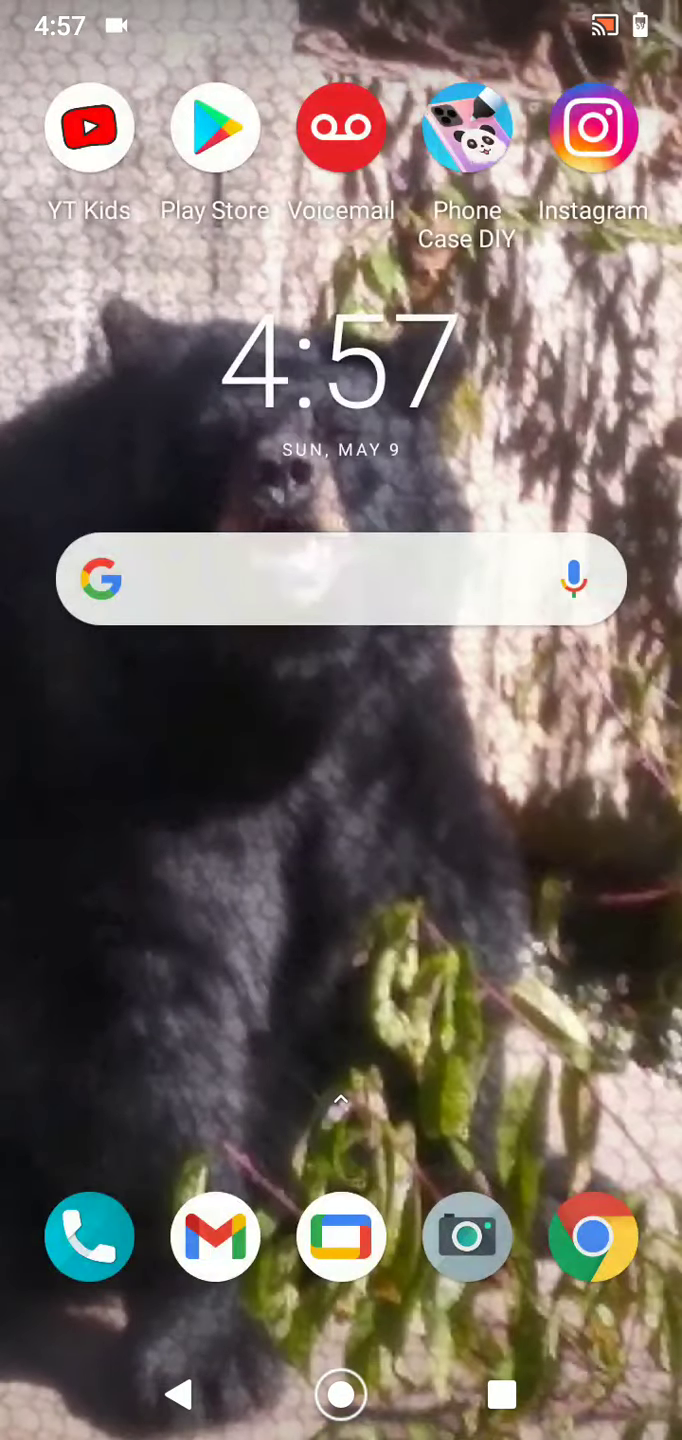